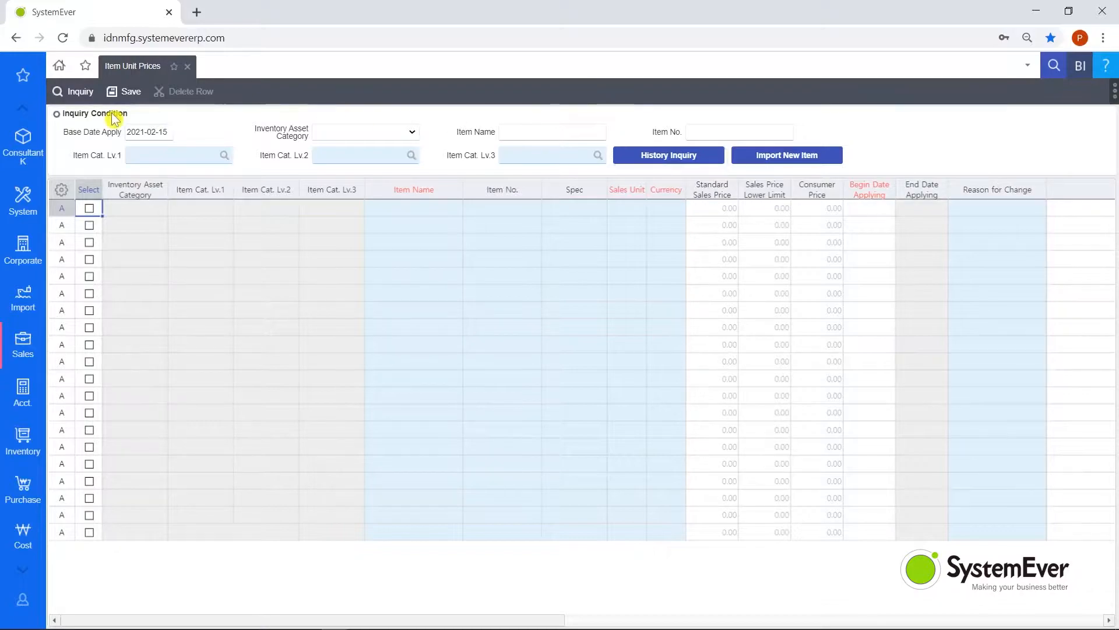
# Query the item unit prices, set the consumer price of item AAGS2600 to 145,000, and save the change.
pyautogui.click(64, 101)
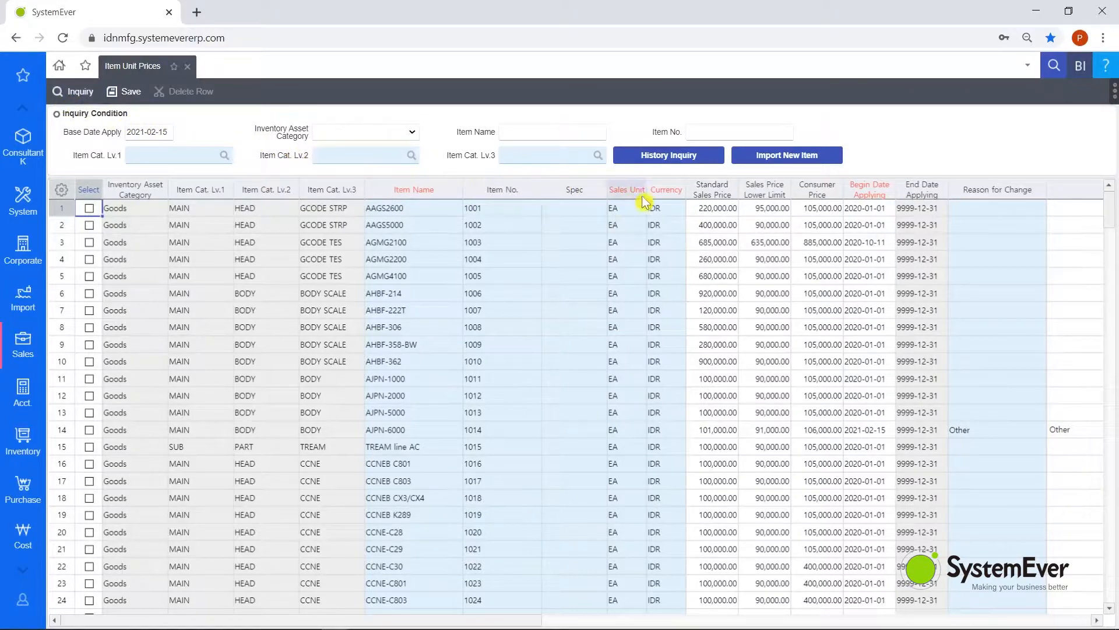
pyautogui.click(808, 208)
pyautogui.click(809, 209)
pyautogui.press('Left')
pyautogui.press('Left')
pyautogui.press('Left')
pyautogui.press('BackSpace')
pyautogui.write('4')
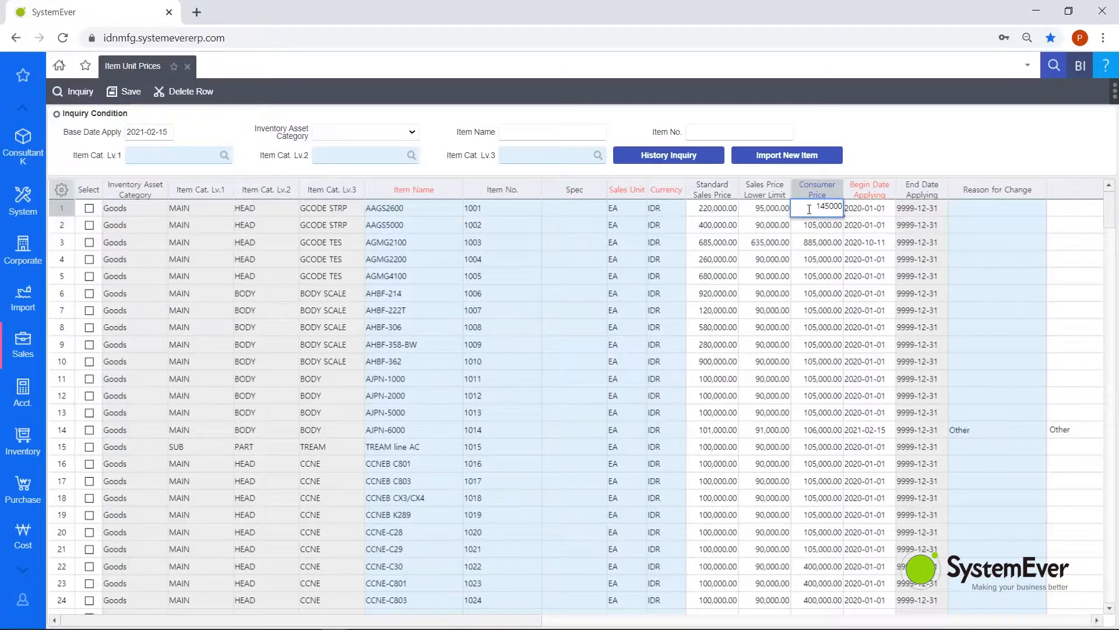
pyautogui.press('Tab')
pyautogui.hotkey('ctrl', 's')
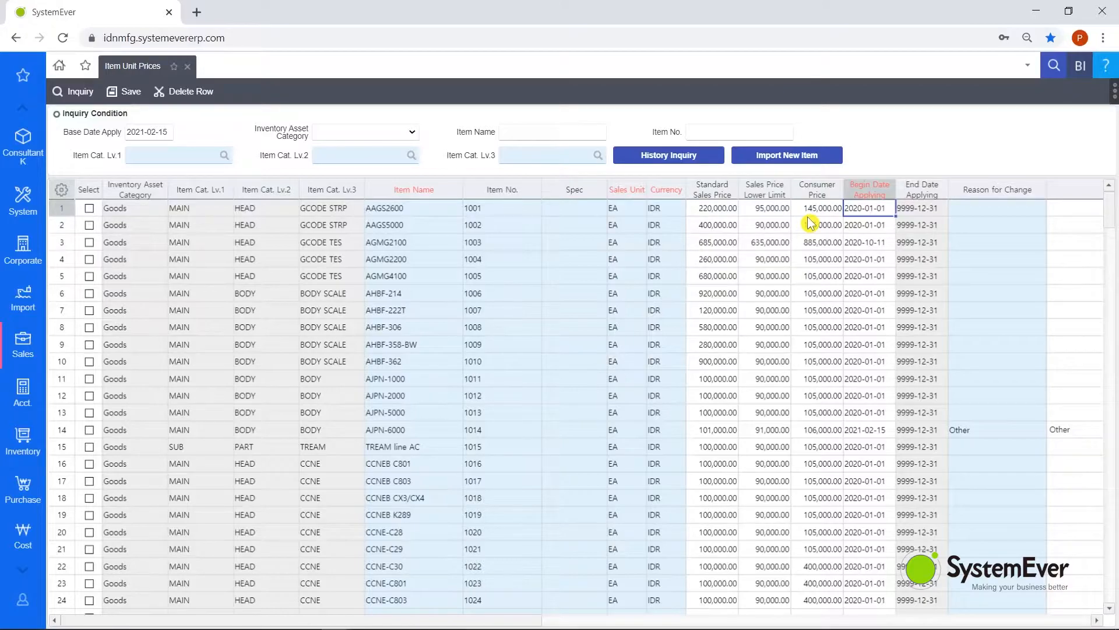
# Run the new item import and choose the sales item AJPN-5000 as the item name in the first empty row.
pyautogui.click(742, 164)
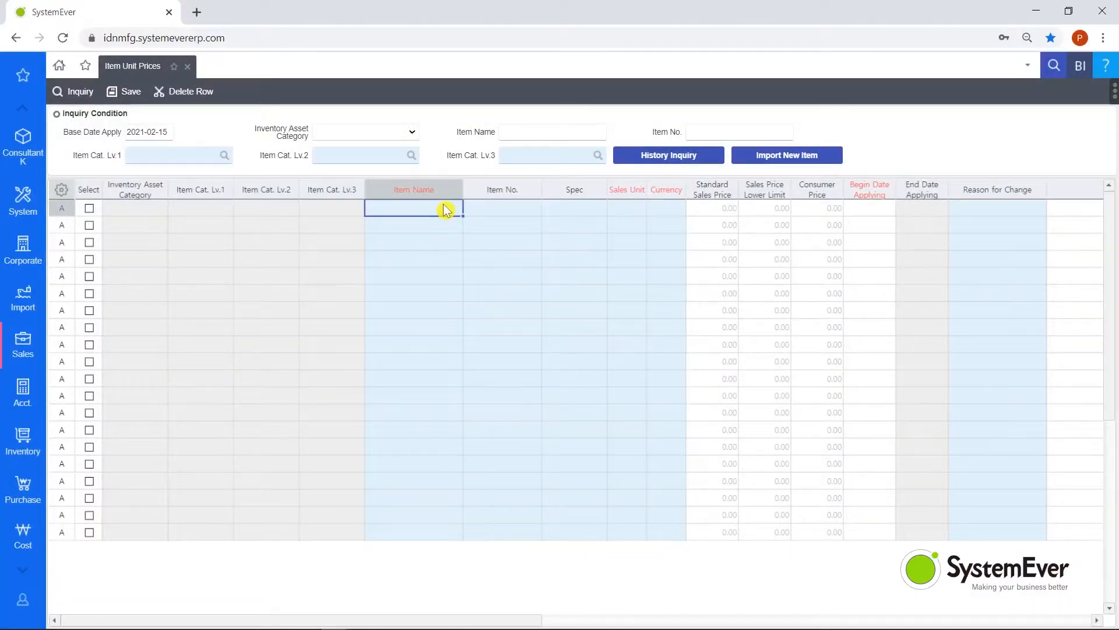
pyautogui.doubleClick(445, 209)
pyautogui.scroll(-1, 480, 407)
pyautogui.scroll(-2, 478, 407)
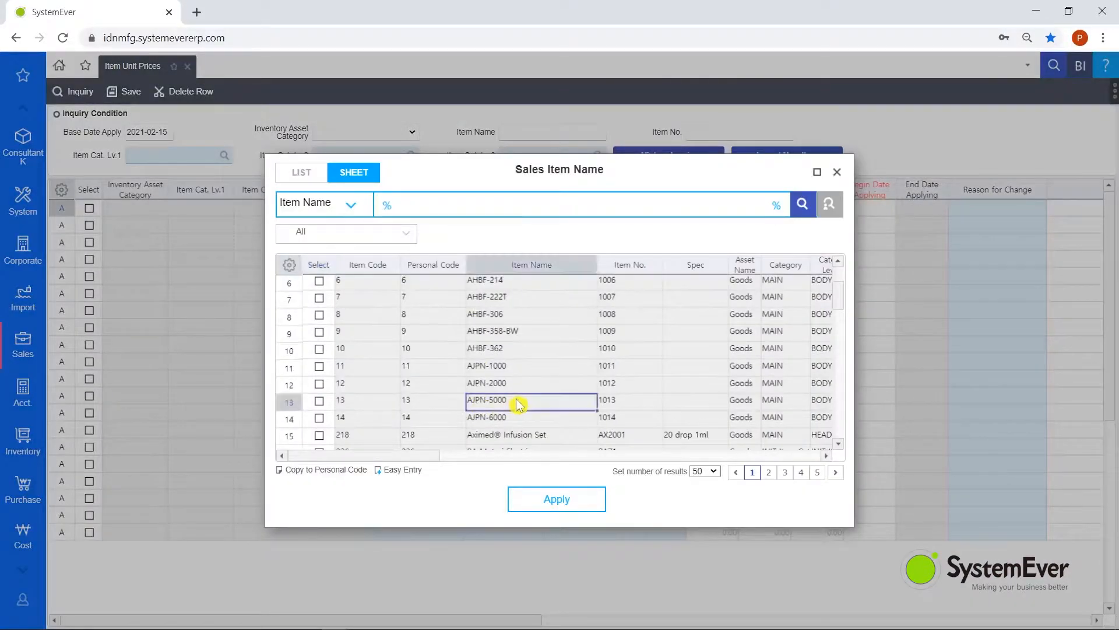
pyautogui.doubleClick(518, 405)
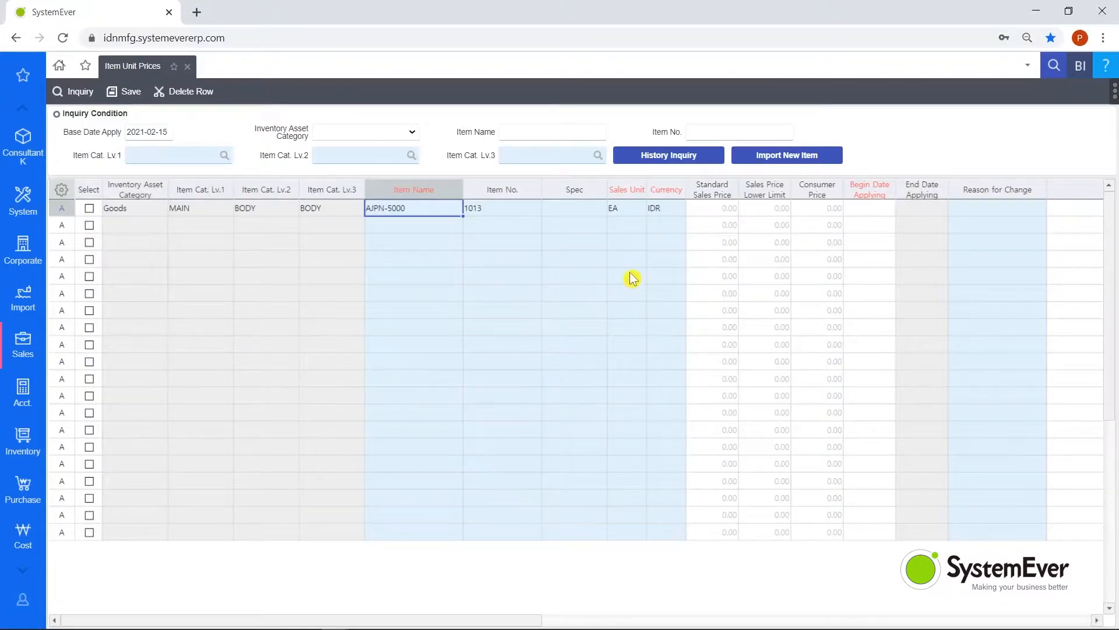
# Set AJPN-5000's standard sales price to 120,000, sales price lower limit to 105,000, and consumer price to 145,000.
pyautogui.click(695, 210)
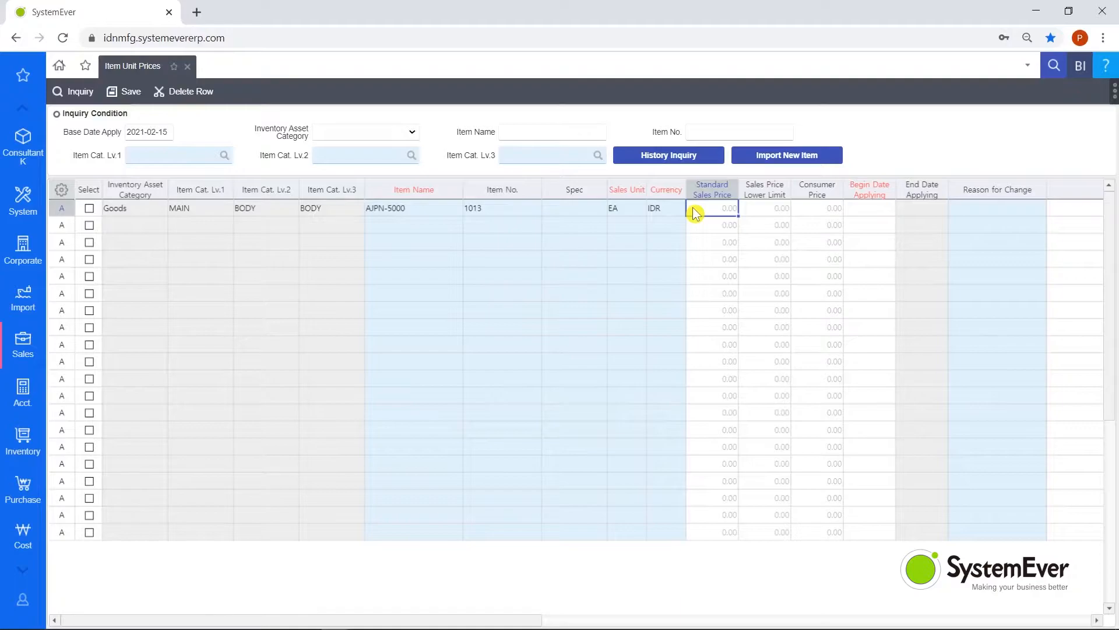
pyautogui.write('120000')
pyautogui.press('Tab')
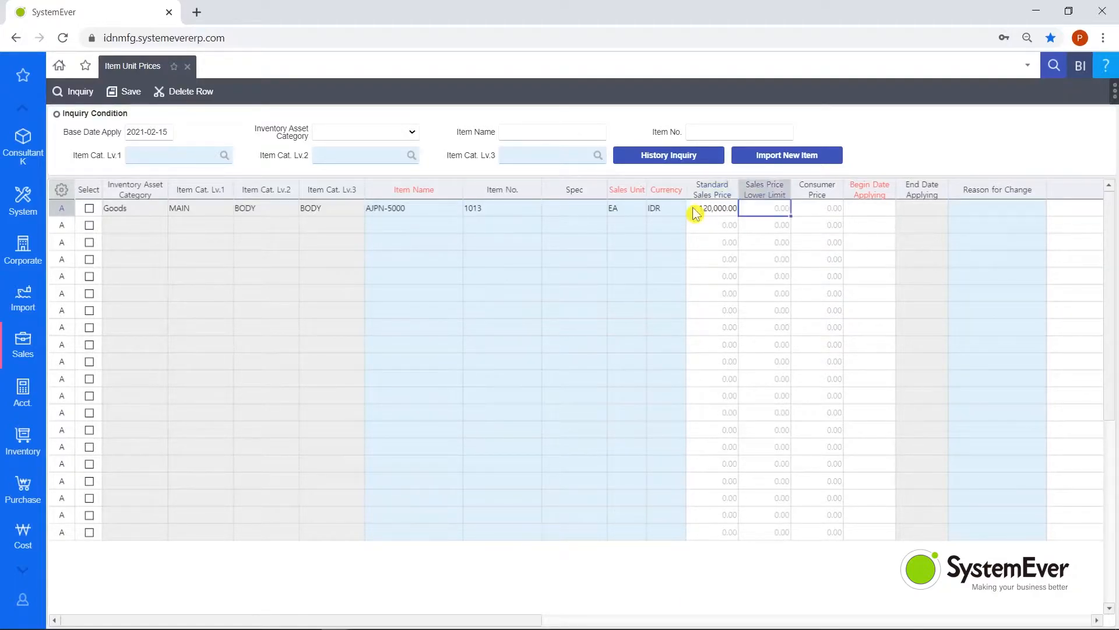
pyautogui.click(786, 213)
pyautogui.write('105,000')
pyautogui.press('Tab')
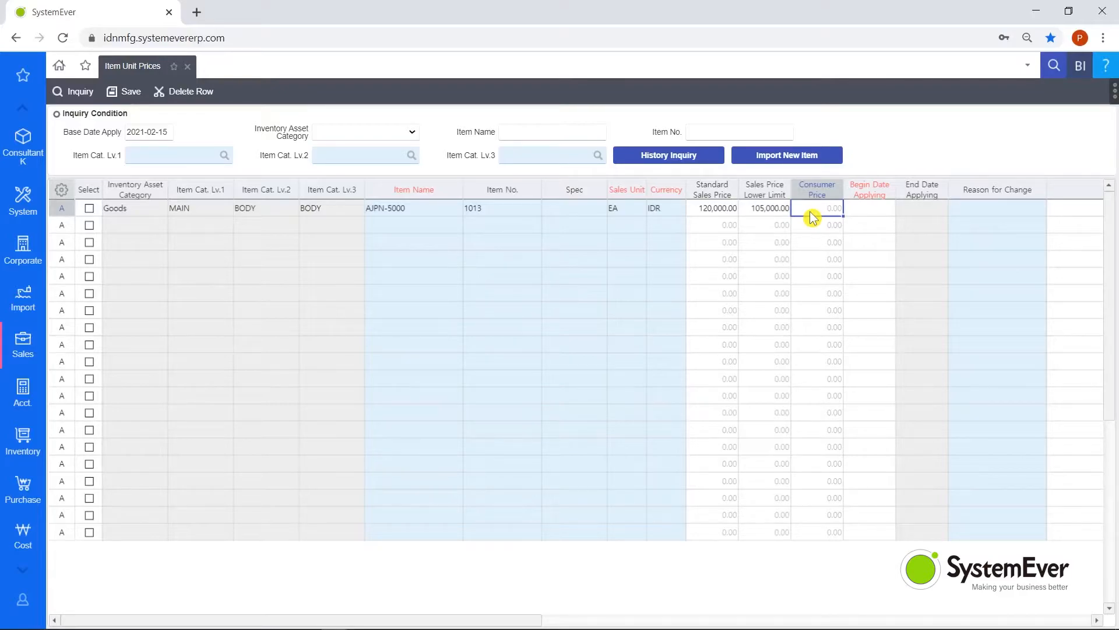
pyautogui.write('145,')
pyautogui.write('000')
pyautogui.press('Tab')
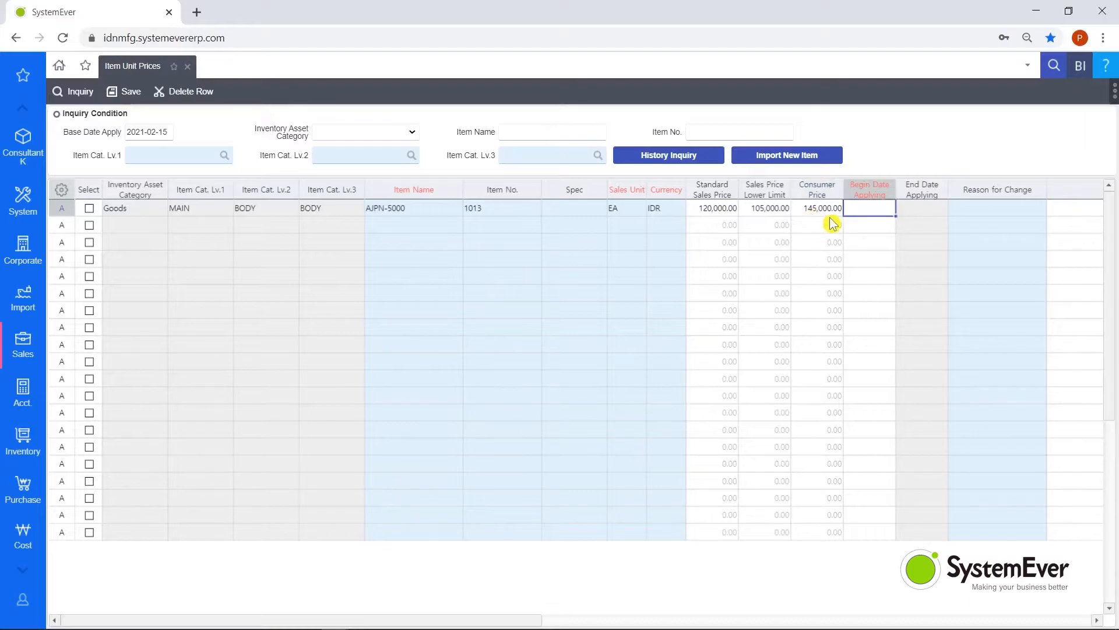
# Set the date from which the AJPN-5000 prices apply to 2021-02-15 and save the row.
pyautogui.write('2021-02-15')
pyautogui.press('Tab')
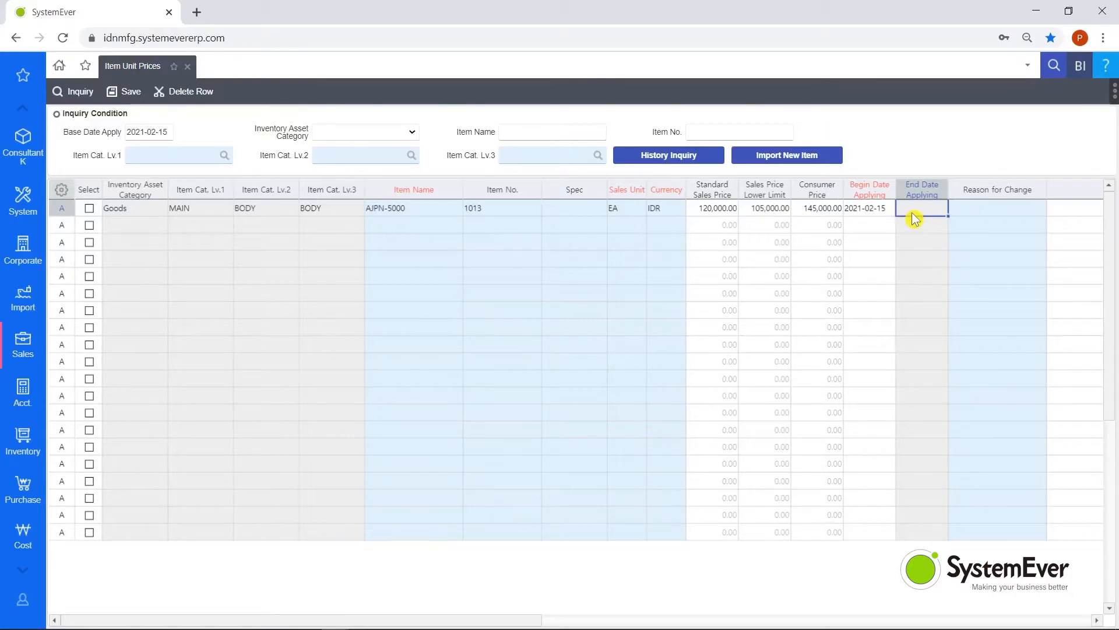
pyautogui.hotkey('ctrl', 's')
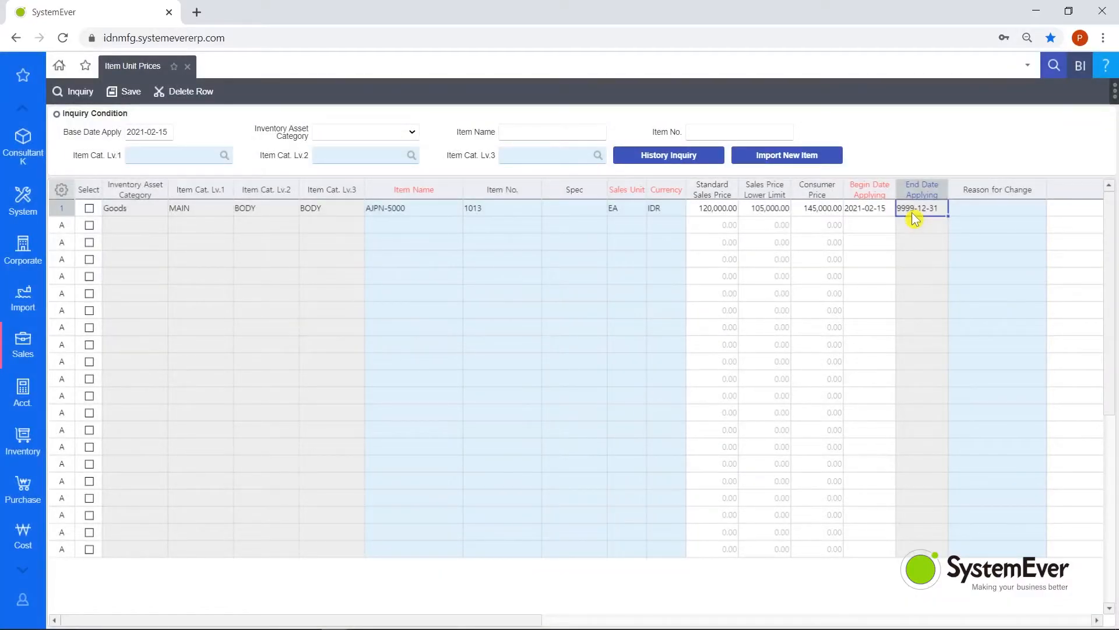
# Set AJPN-5000's reason for change to Other, copy the same text into its special note, and save.
pyautogui.click(964, 211)
pyautogui.write('qther')
pyautogui.press('Return')
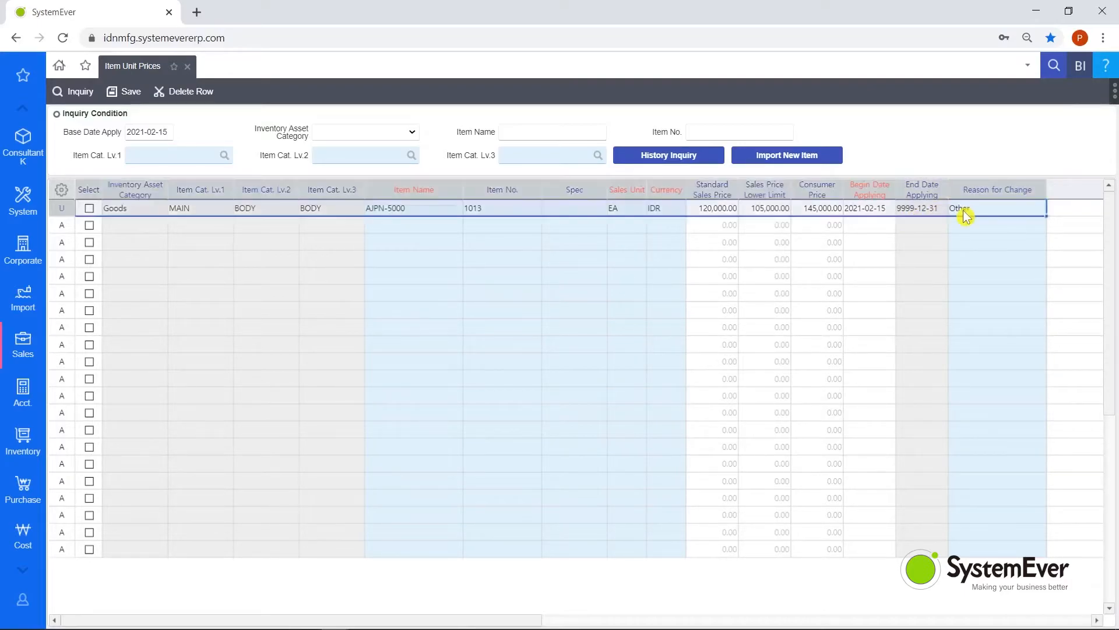
pyautogui.press('Right')
pyautogui.press('Left')
pyautogui.hotkey('ctrl', 'c')
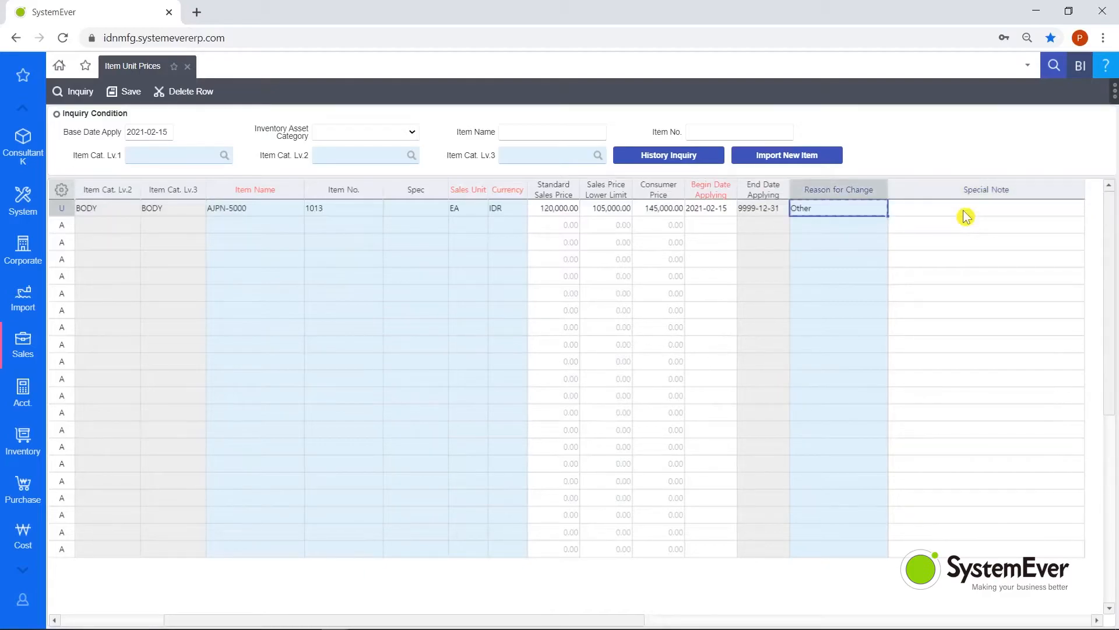
pyautogui.press('Right')
pyautogui.hotkey('ctrl', 'v')
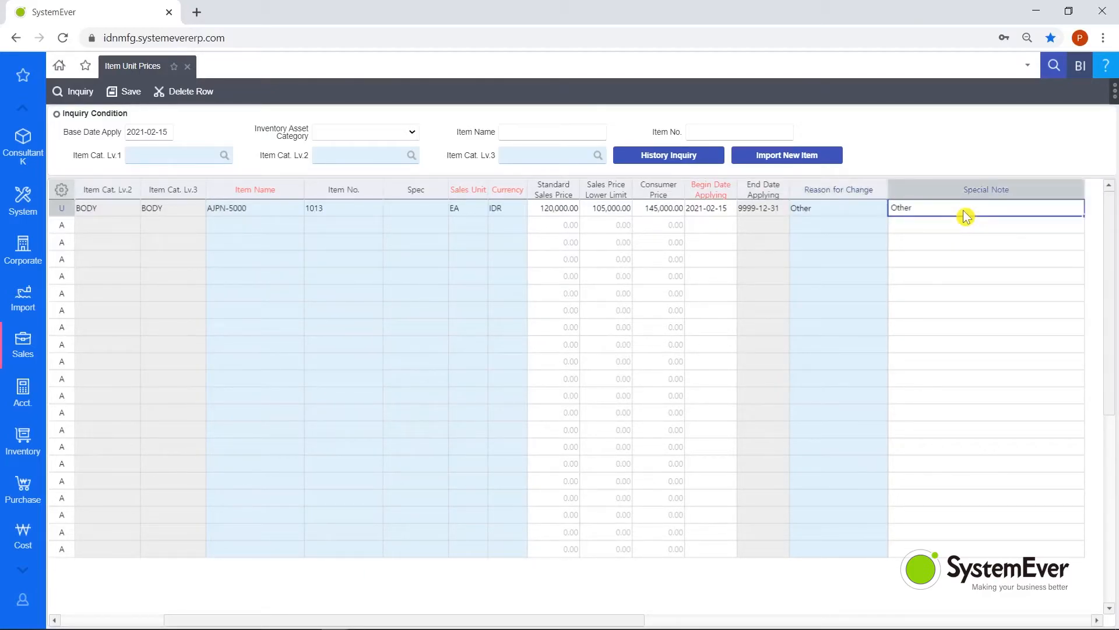
pyautogui.hotkey('ctrl', 's')
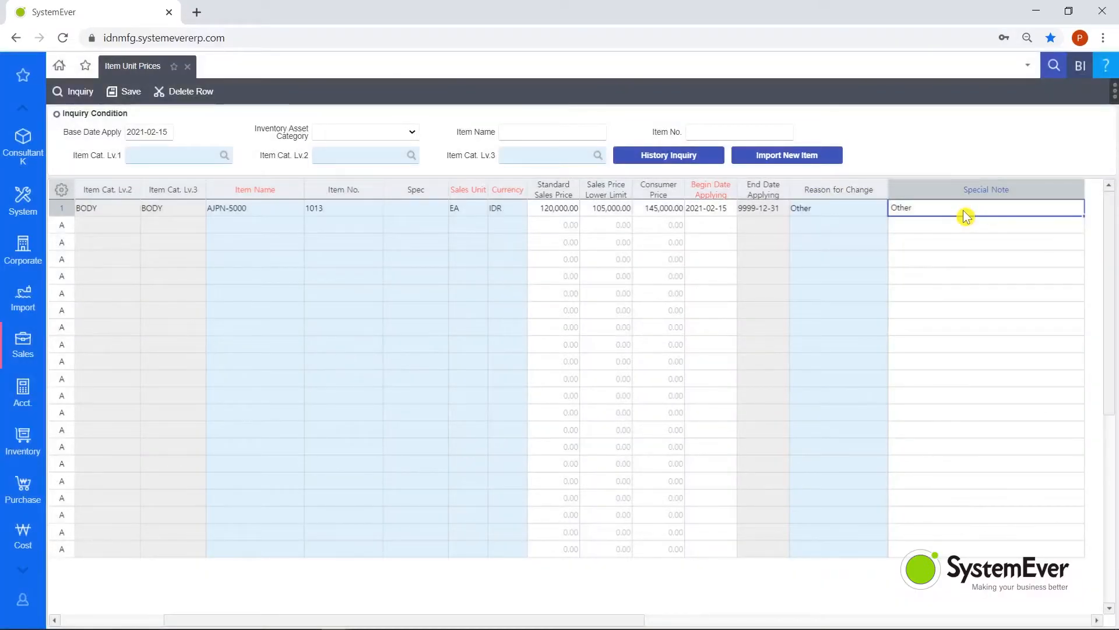
# Select the AJPN-5000 row and review its selling price history, including the applied dates, prices, change reason and special note.
pyautogui.moveTo(450, 622); pyautogui.dragTo(311, 619)
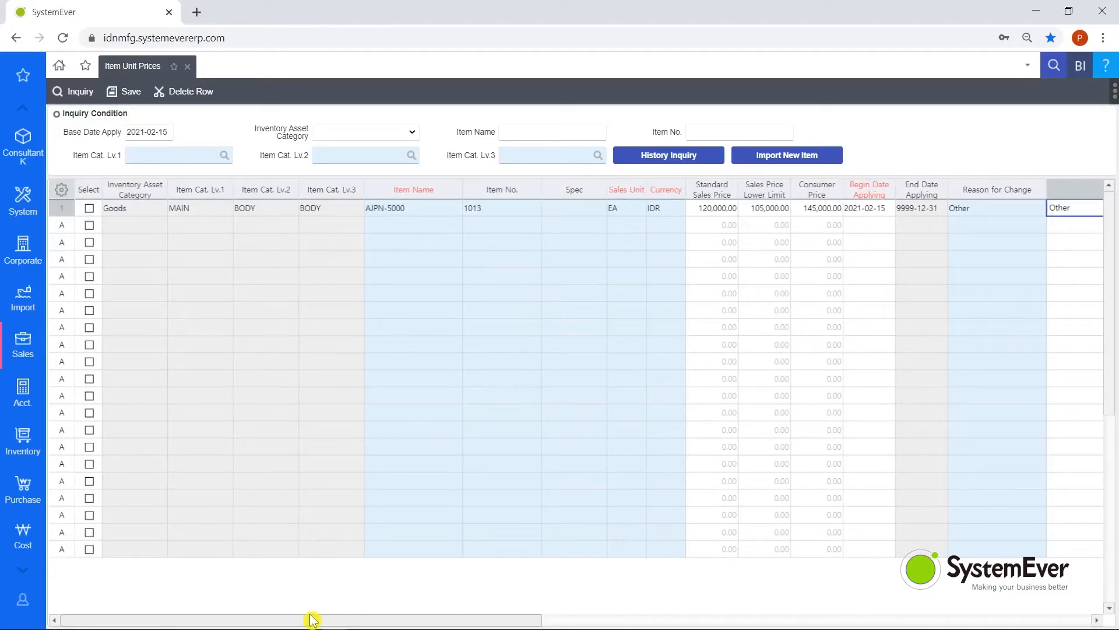
pyautogui.click(88, 211)
pyautogui.click(88, 211)
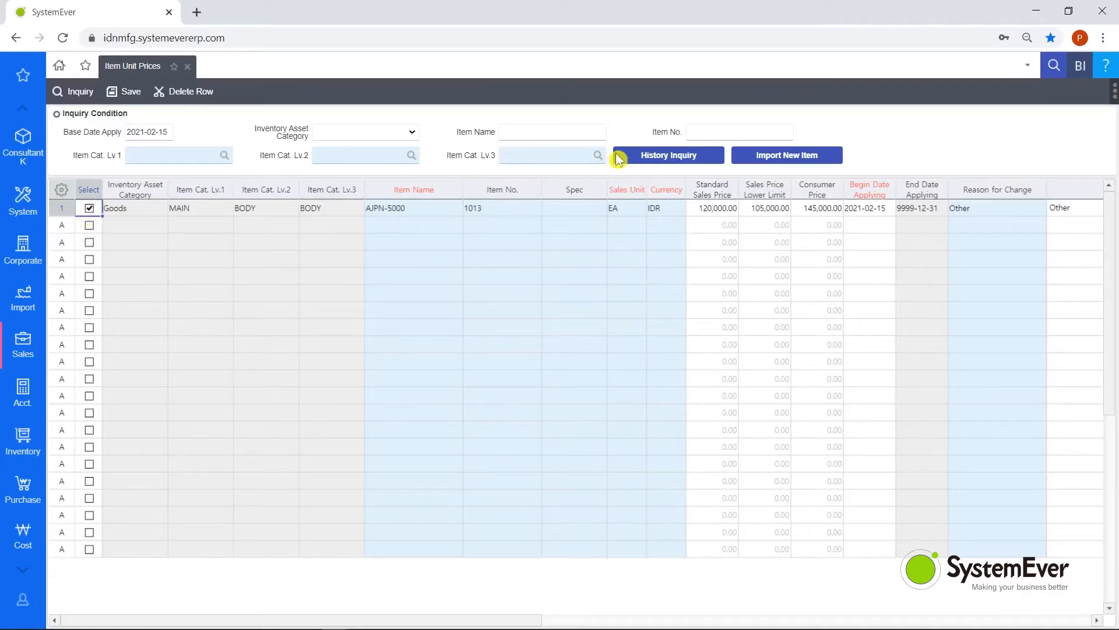
pyautogui.click(646, 156)
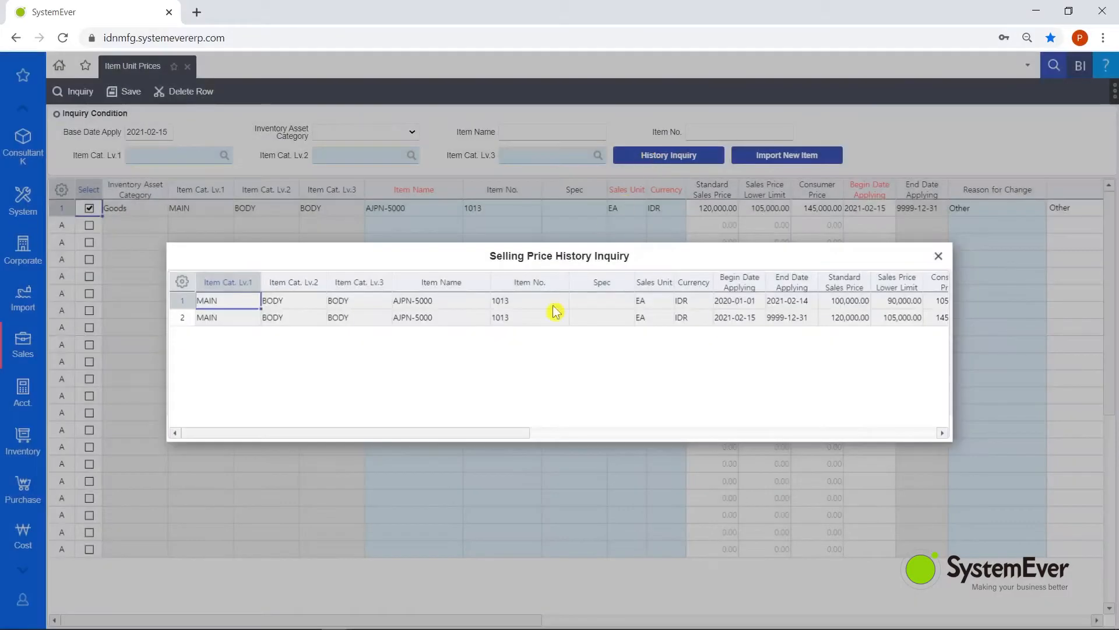
pyautogui.moveTo(496, 432); pyautogui.dragTo(608, 437)
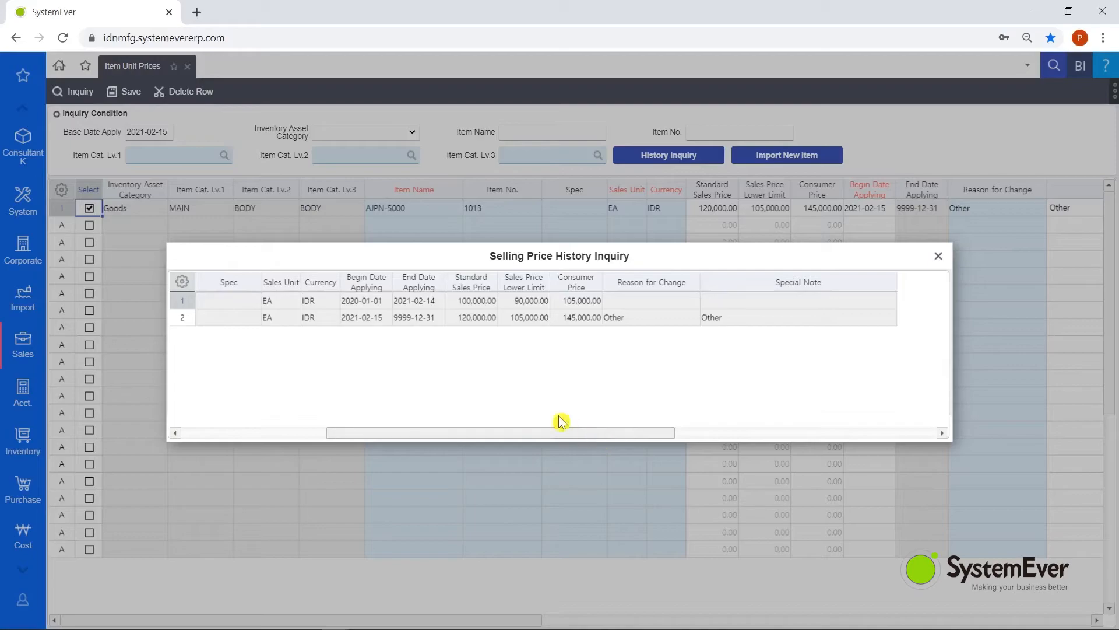
pyautogui.click(194, 307)
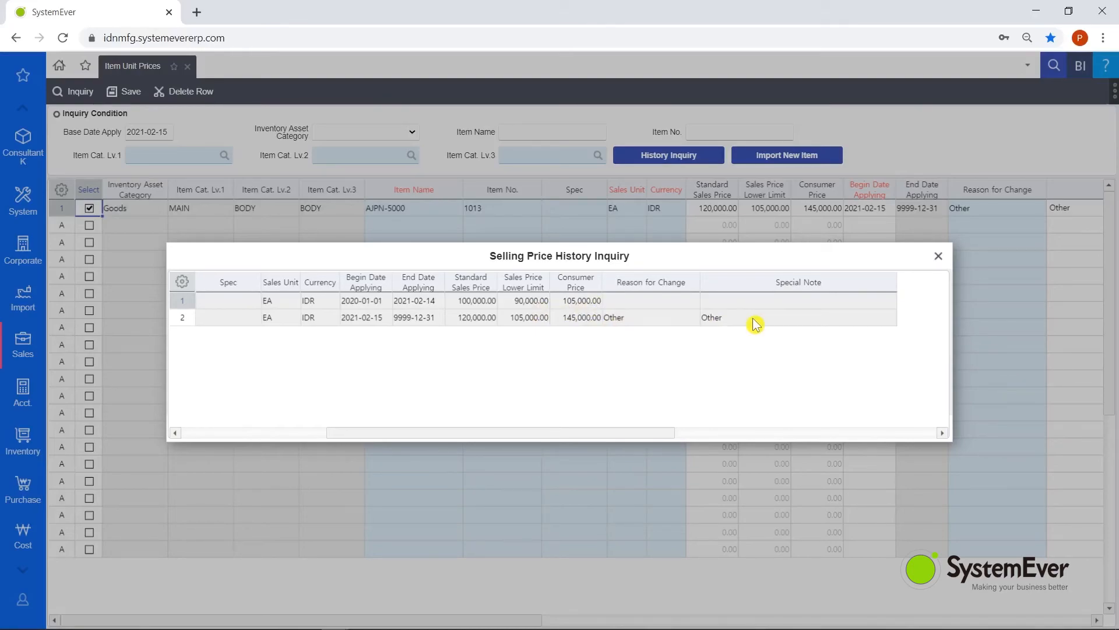
pyautogui.click(936, 262)
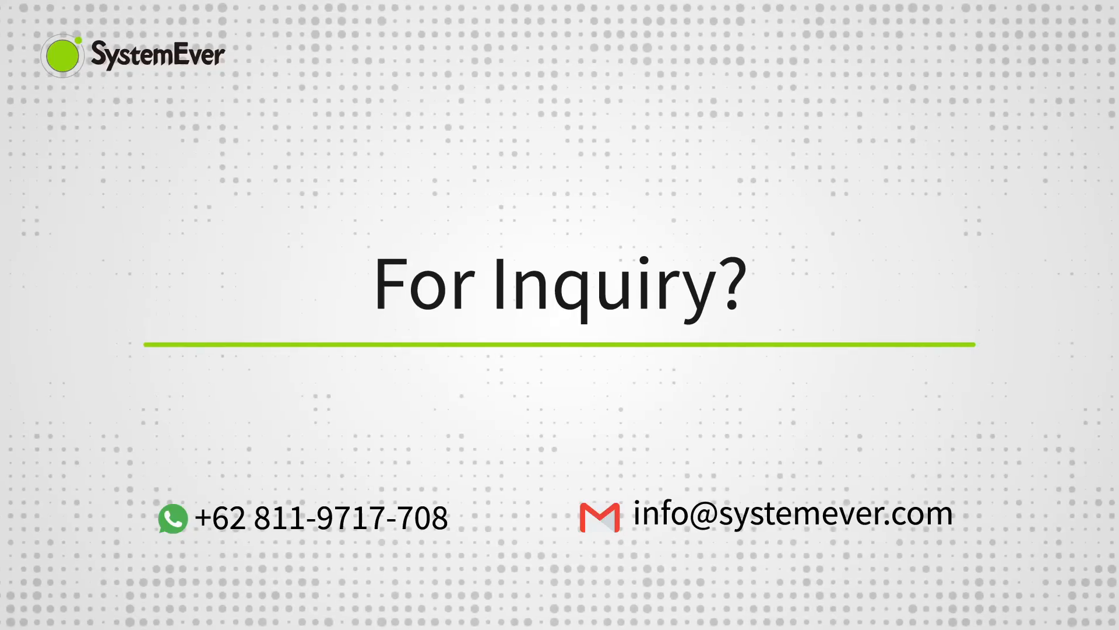